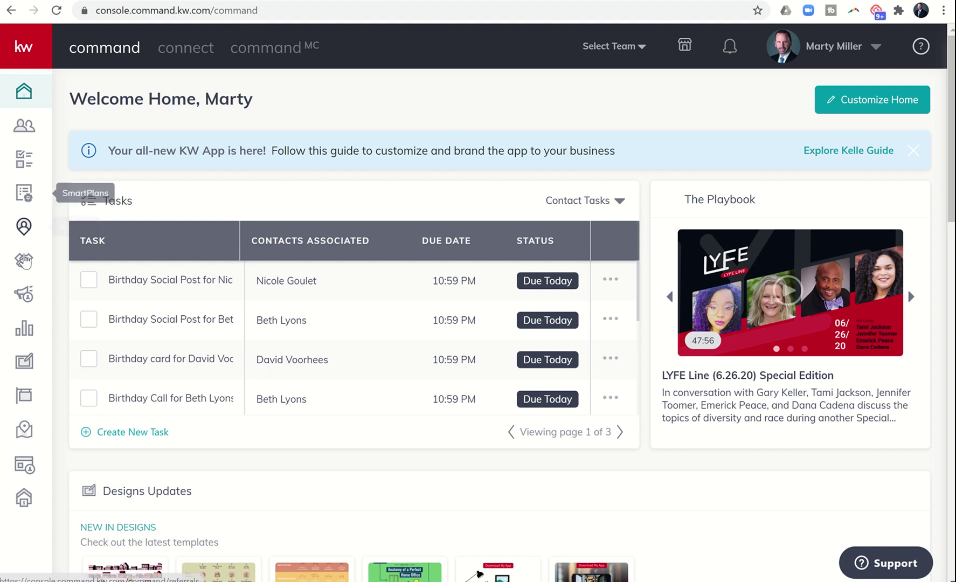
Step: Open the Lancaster - Buyer opportunity under Buyers > Cultivate and view its Documents tab
{"action": "left_click", "coordinate": [24, 263]}
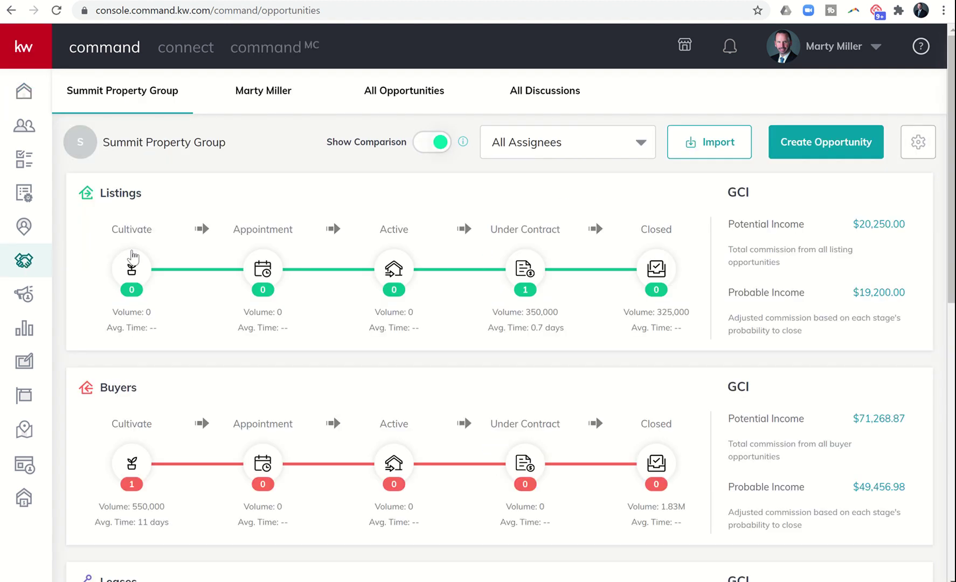
{"action": "left_click", "coordinate": [131, 464]}
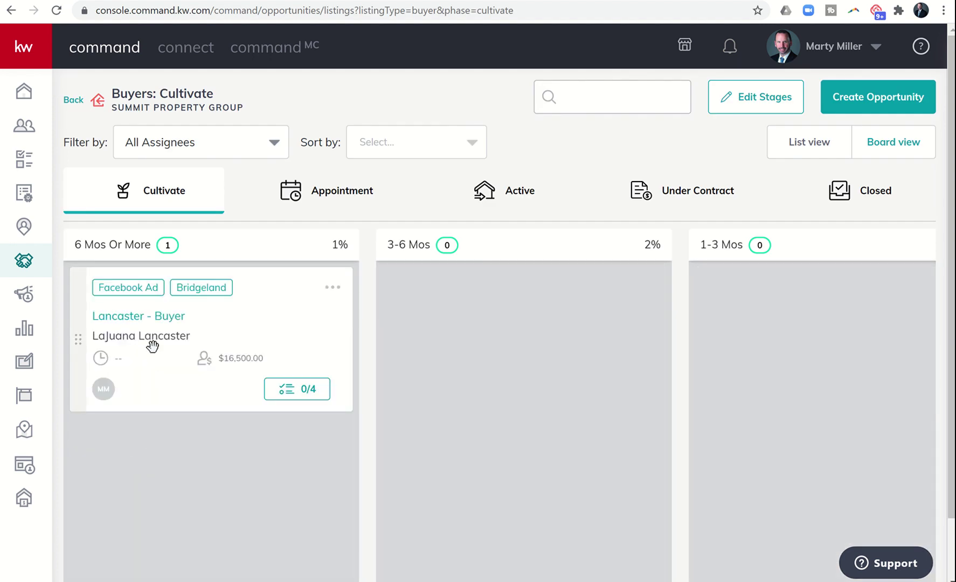
{"action": "left_click", "coordinate": [151, 325]}
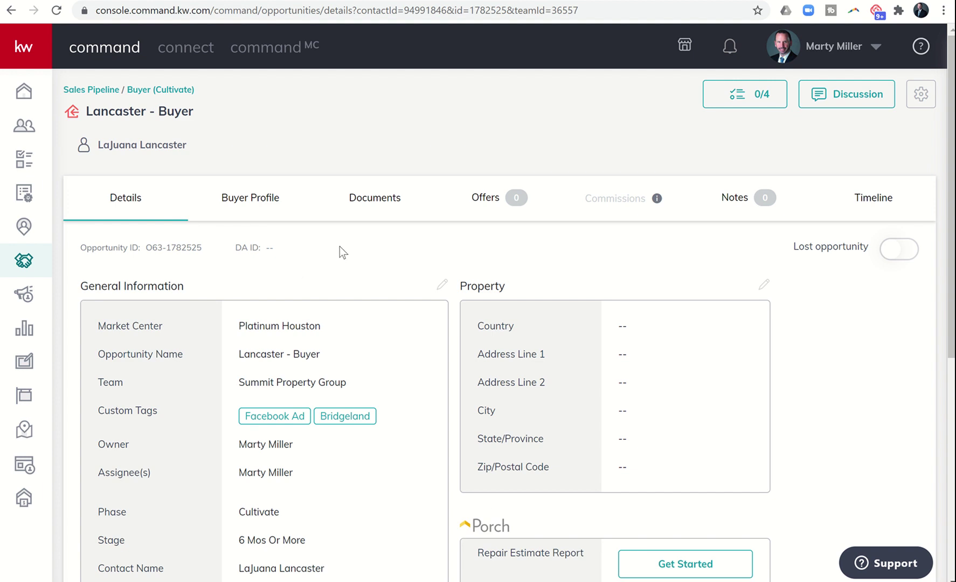
{"action": "left_click", "coordinate": [376, 209]}
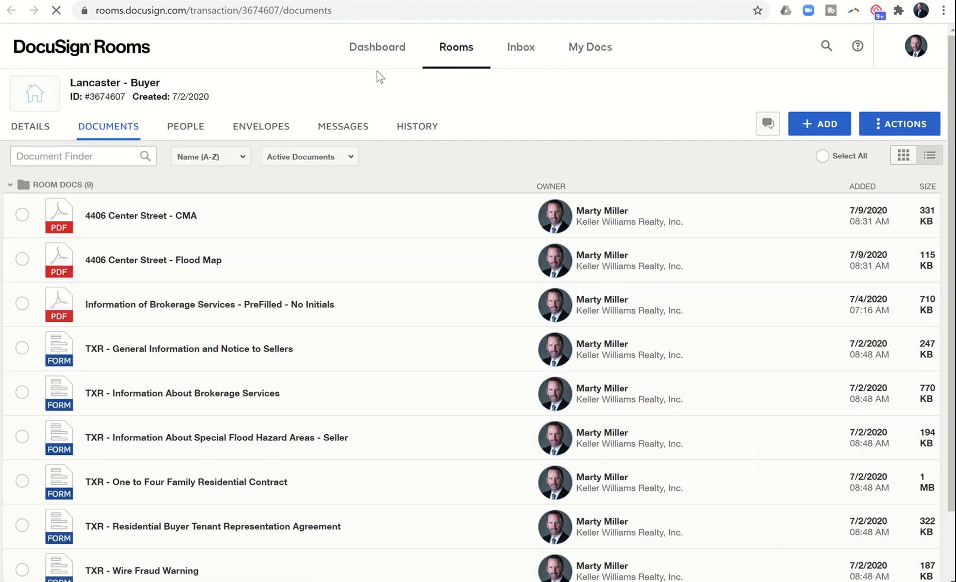
Step: Go to the DocuSign Rooms Inbox page to find the account's inbox e-mail address
{"action": "mouse_move", "coordinate": [88, 97]}
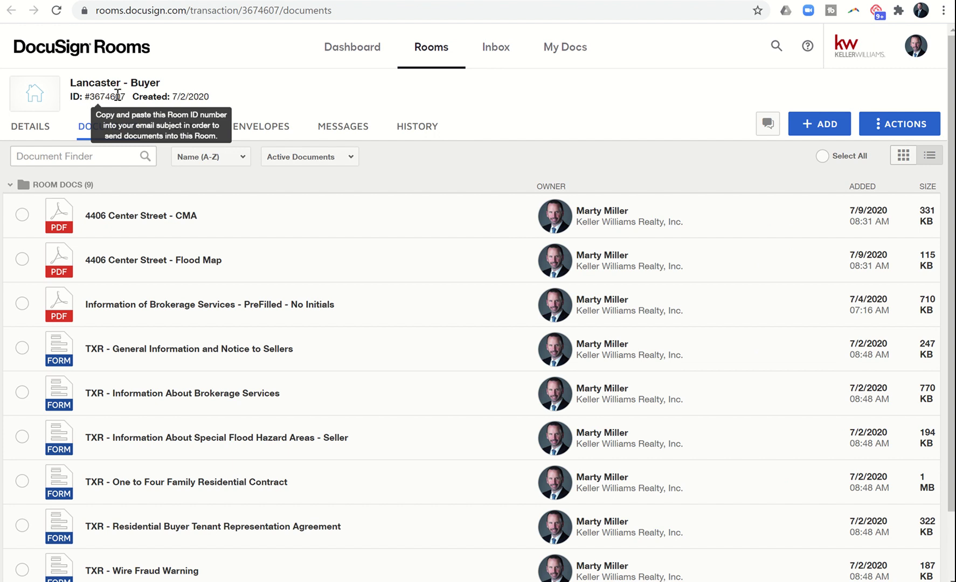
{"action": "left_click", "coordinate": [495, 54]}
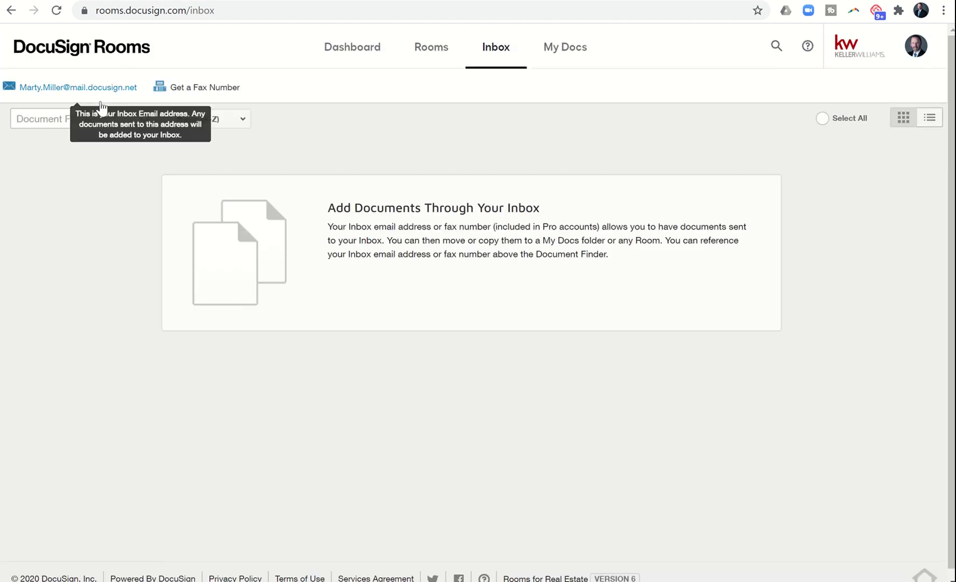
{"action": "mouse_move", "coordinate": [75, 97]}
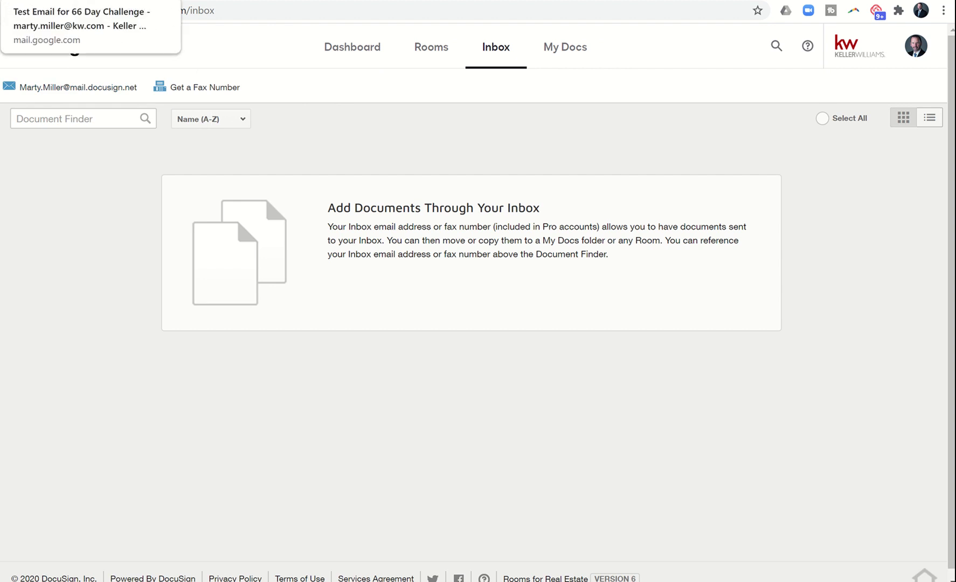
Step: In Gmail, forward 'Test Email for 66 Day Challenge' to the DocuSign Rooms inbox address
{"action": "left_click", "coordinate": [22, 1]}
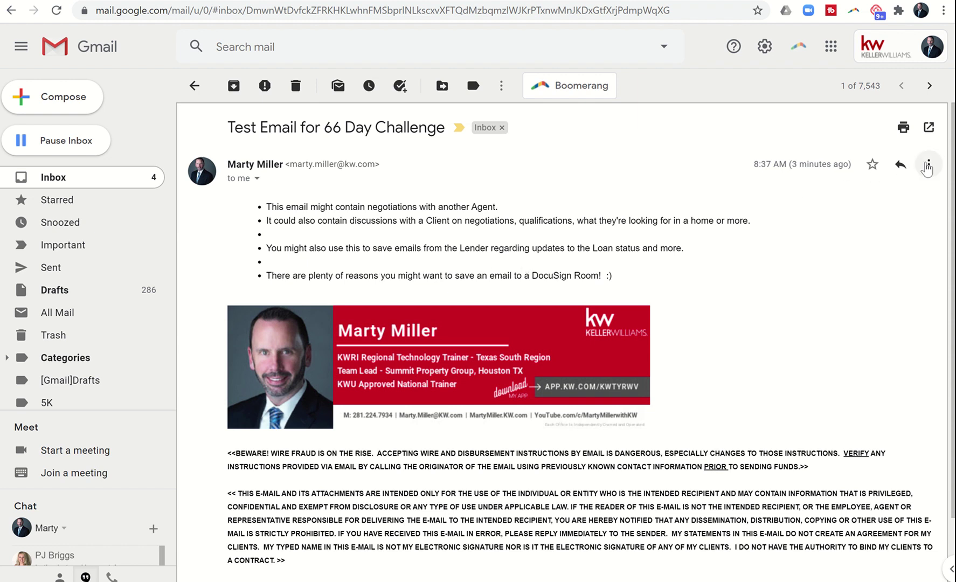
{"action": "left_click", "coordinate": [927, 168]}
{"action": "left_click", "coordinate": [853, 210]}
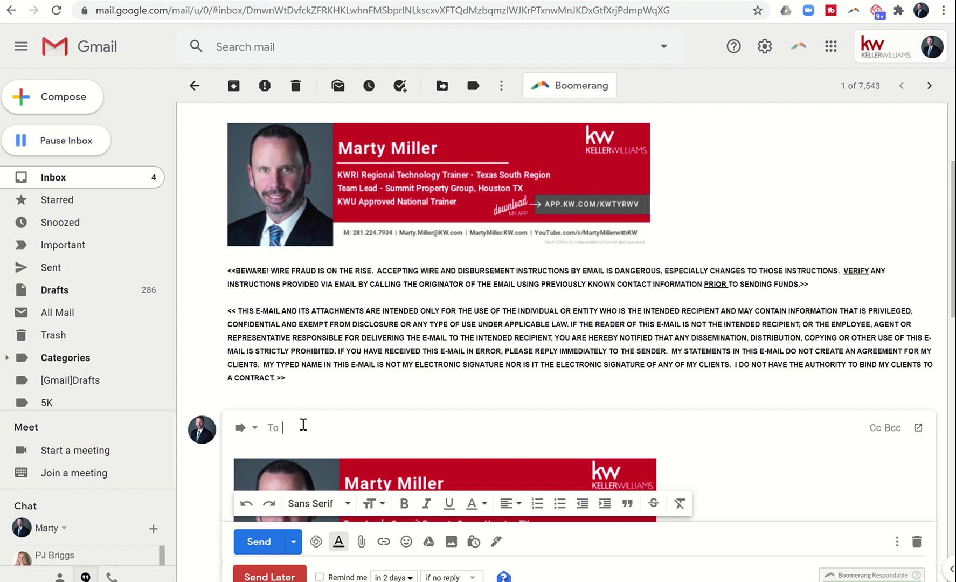
{"action": "type", "text": "marty.mi"}
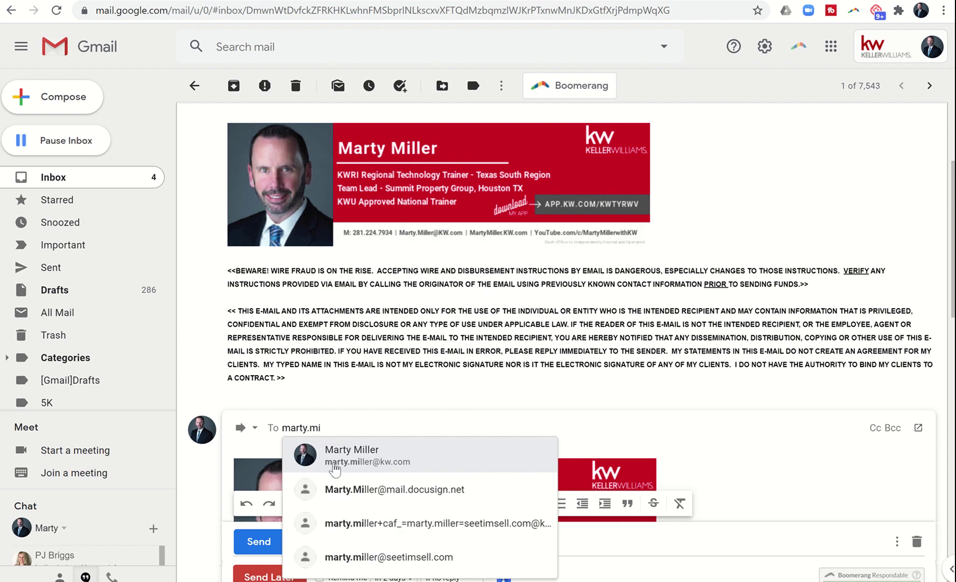
{"action": "left_click", "coordinate": [334, 489]}
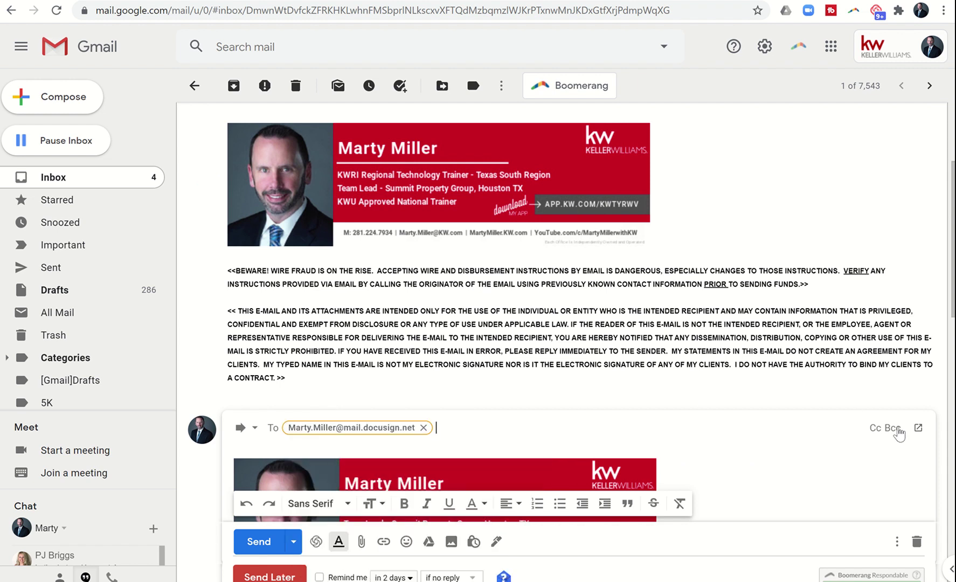
Step: Pop the forward out into its own window and make its subject line editable
{"action": "left_click", "coordinate": [918, 428]}
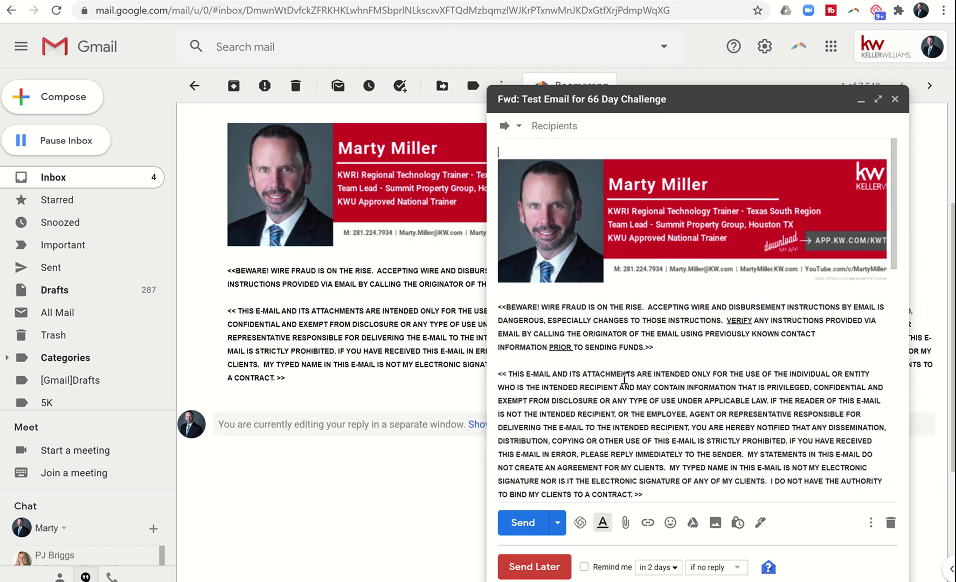
{"action": "left_click", "coordinate": [519, 170]}
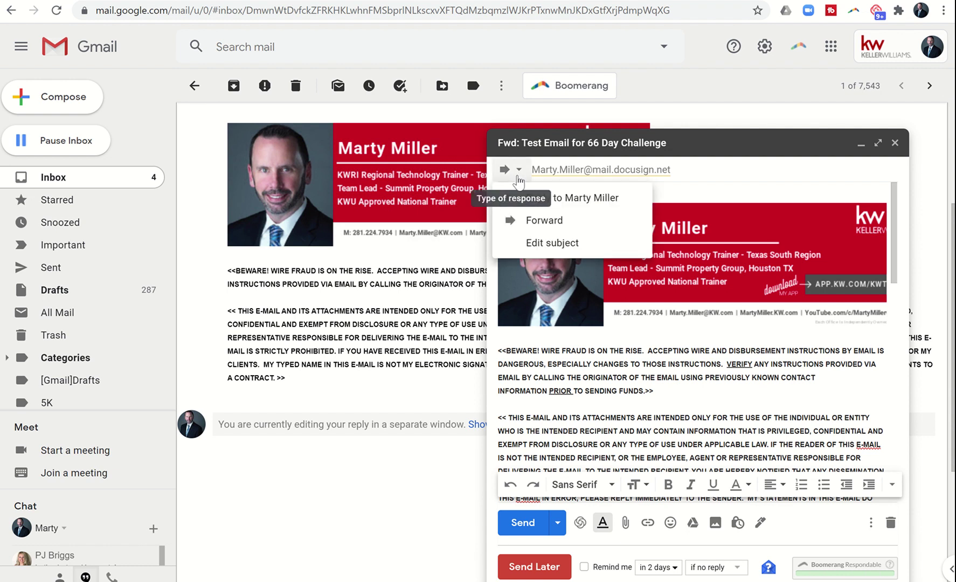
{"action": "left_click", "coordinate": [530, 242]}
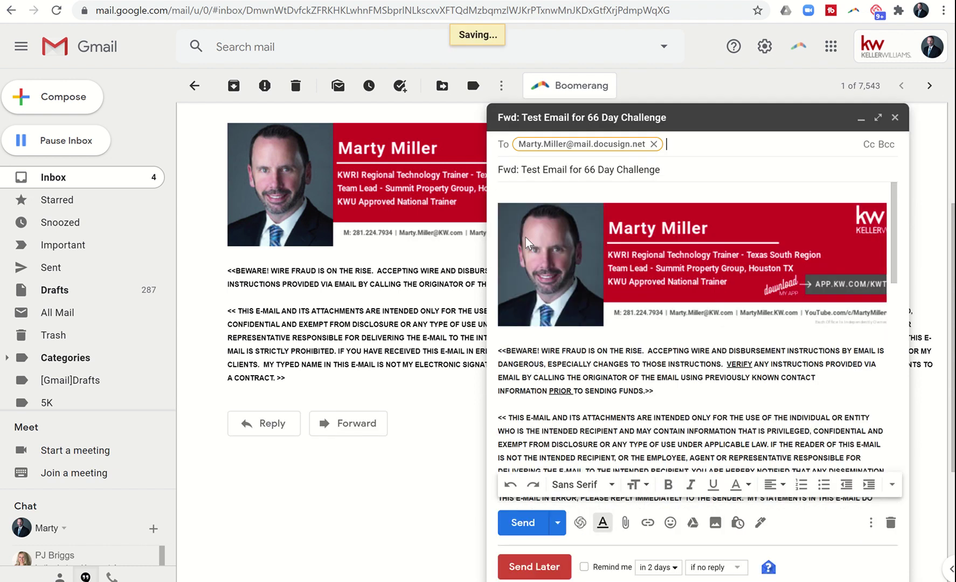
{"action": "left_click_drag", "start_coordinate": [671, 172], "coordinate": [451, 181]}
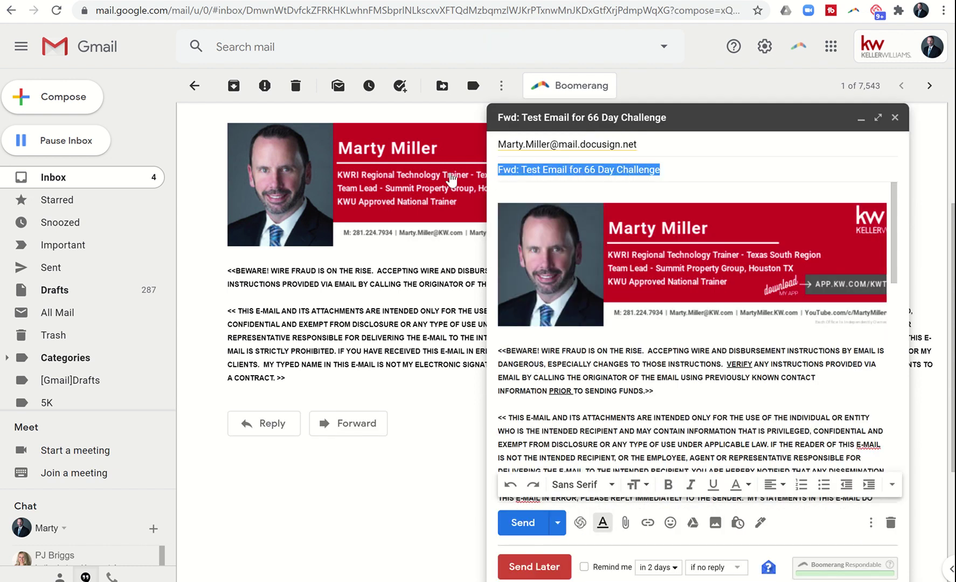
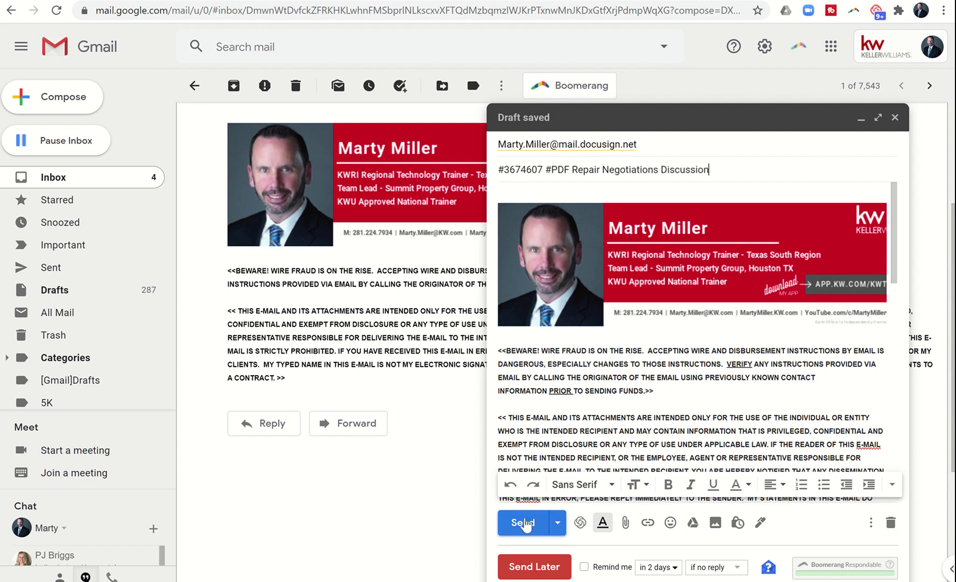
{"action": "left_click", "coordinate": [521, 523]}
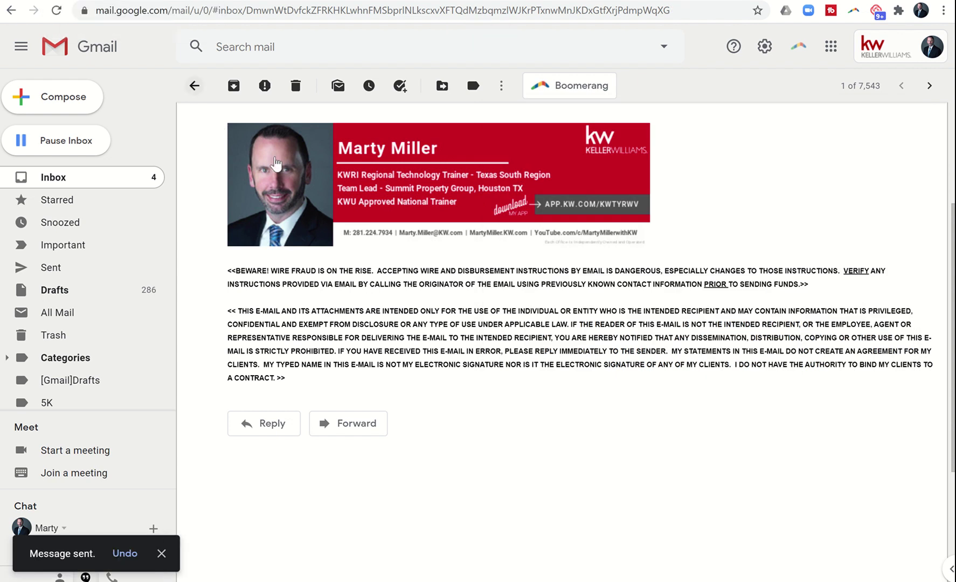
{"action": "scroll", "coordinate": [275, 163], "scroll_direction": "up", "scroll_amount": 3}
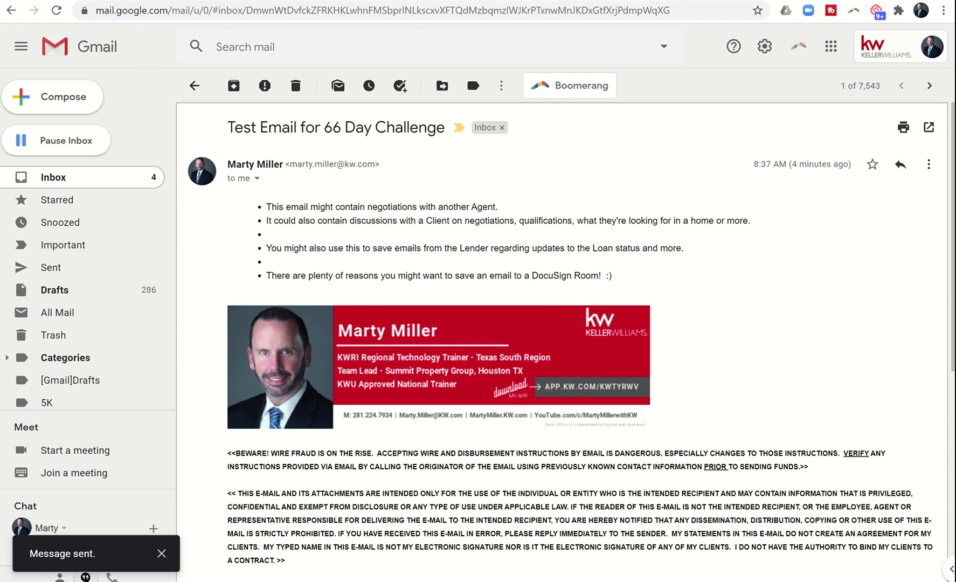
Step: Back in DocuSign Rooms, open the Lancaster - Buyer room from Rooms and show its DOCUMENTS tab
{"action": "left_click", "coordinate": [108, 1]}
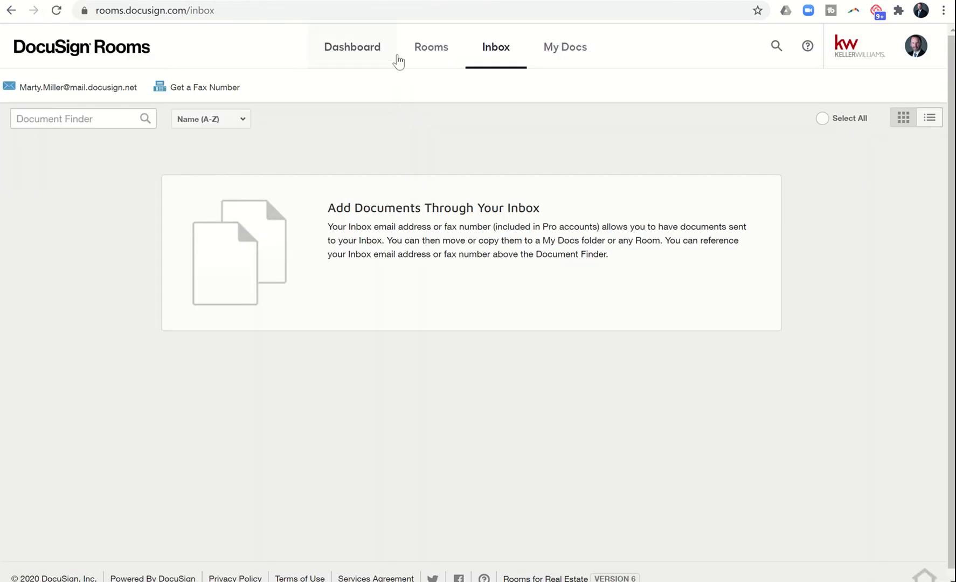
{"action": "left_click", "coordinate": [425, 52]}
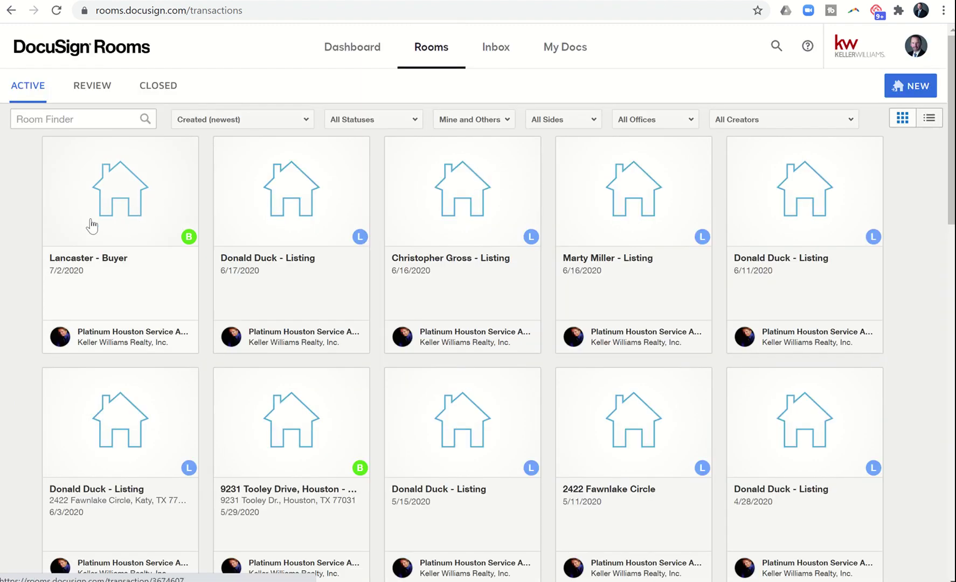
{"action": "left_click", "coordinate": [108, 201]}
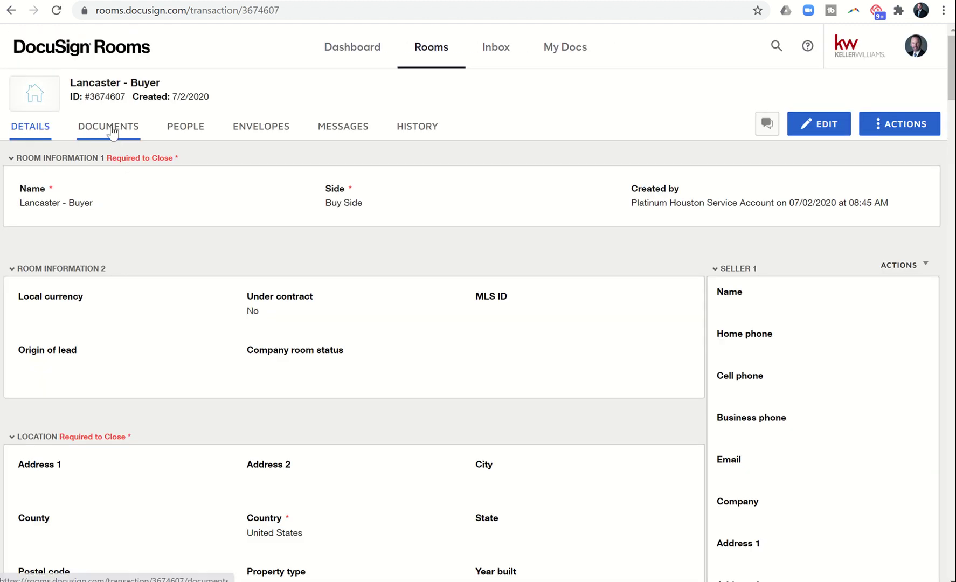
{"action": "left_click", "coordinate": [111, 129]}
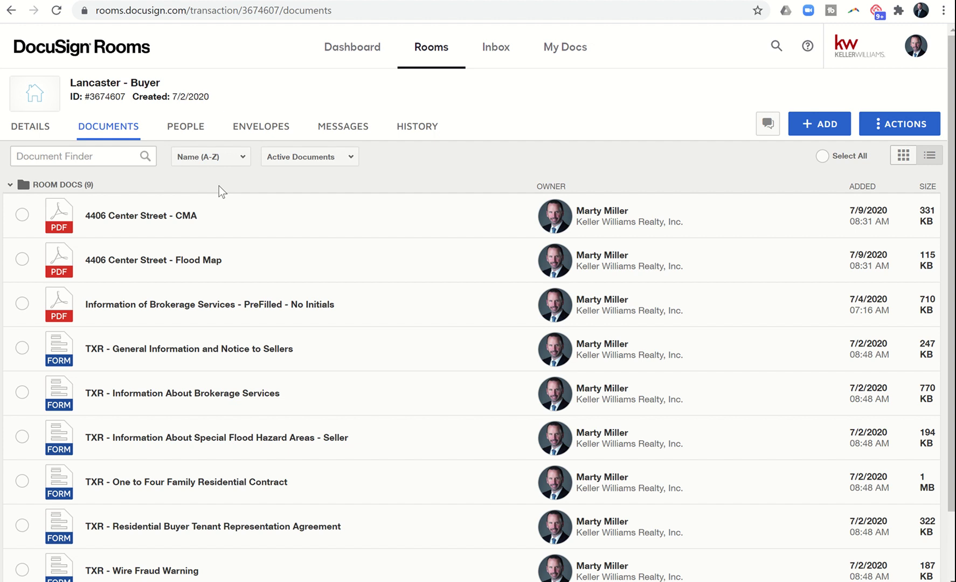
Step: Reload the room, then open and scroll through the new Repair Negotiations Discussion PDF
{"action": "left_click", "coordinate": [57, 11]}
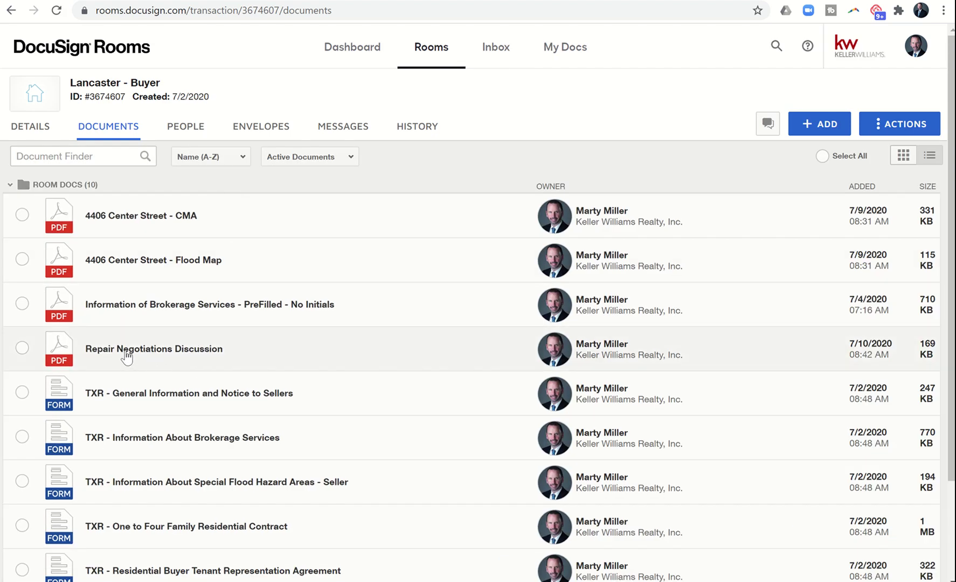
{"action": "left_click", "coordinate": [146, 351]}
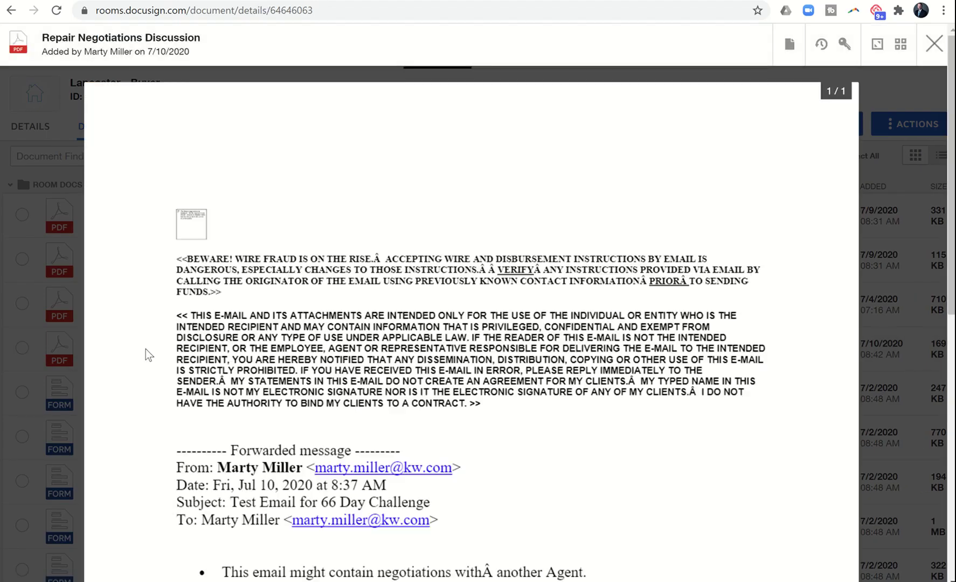
{"action": "scroll", "coordinate": [250, 318], "scroll_direction": "down", "scroll_amount": 5}
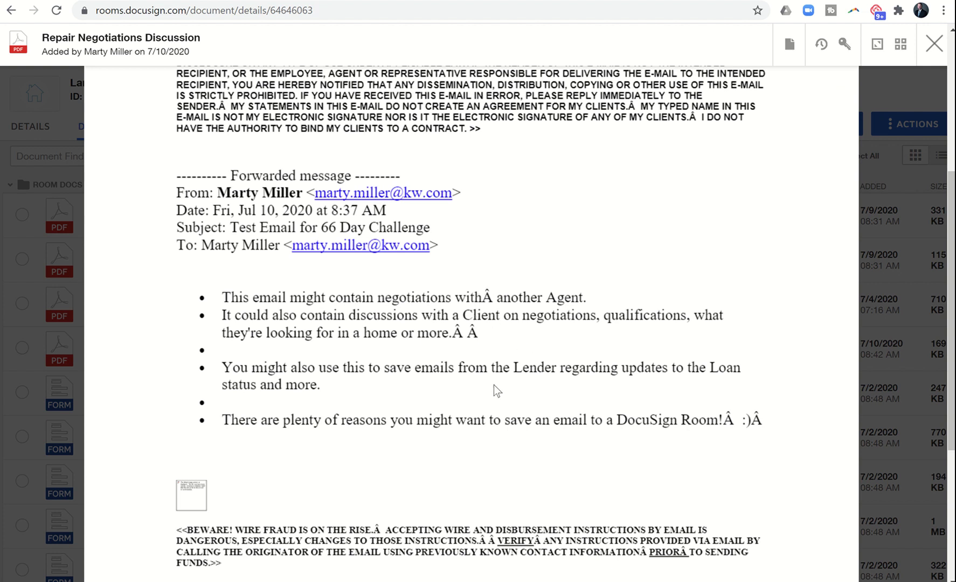
{"action": "scroll", "coordinate": [503, 422], "scroll_direction": "down", "scroll_amount": 1}
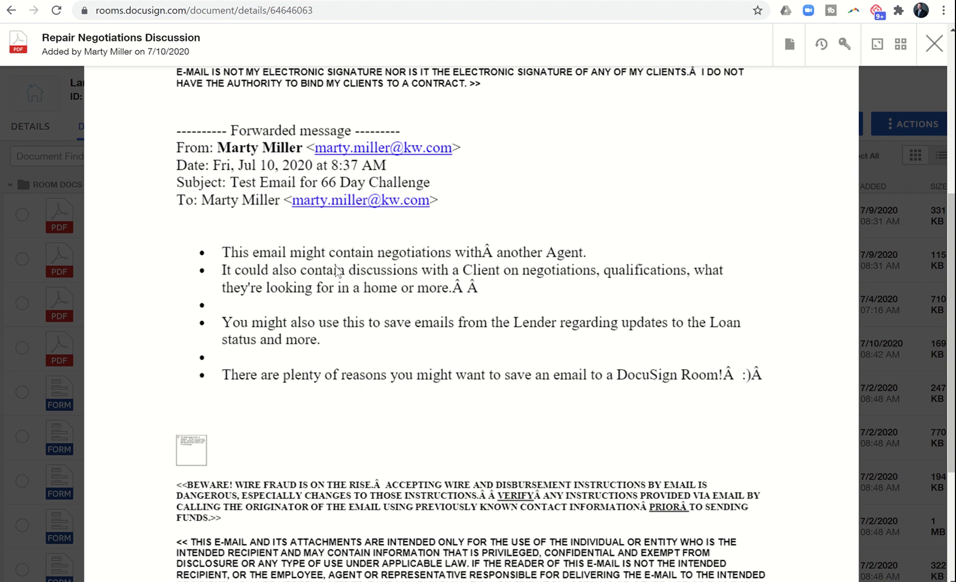
{"action": "scroll", "coordinate": [327, 294], "scroll_direction": "down", "scroll_amount": 3}
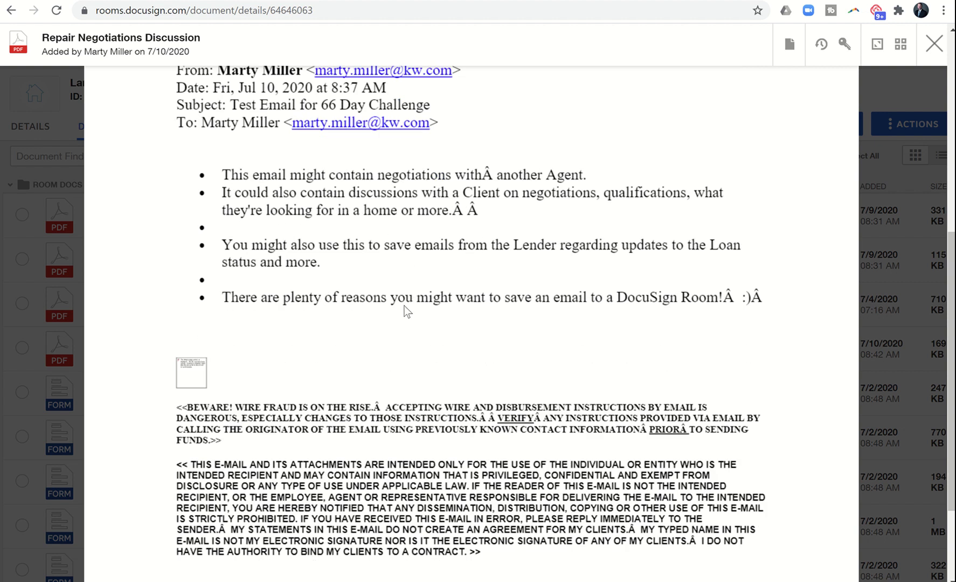
{"action": "scroll", "coordinate": [404, 306], "scroll_direction": "up", "scroll_amount": 10}
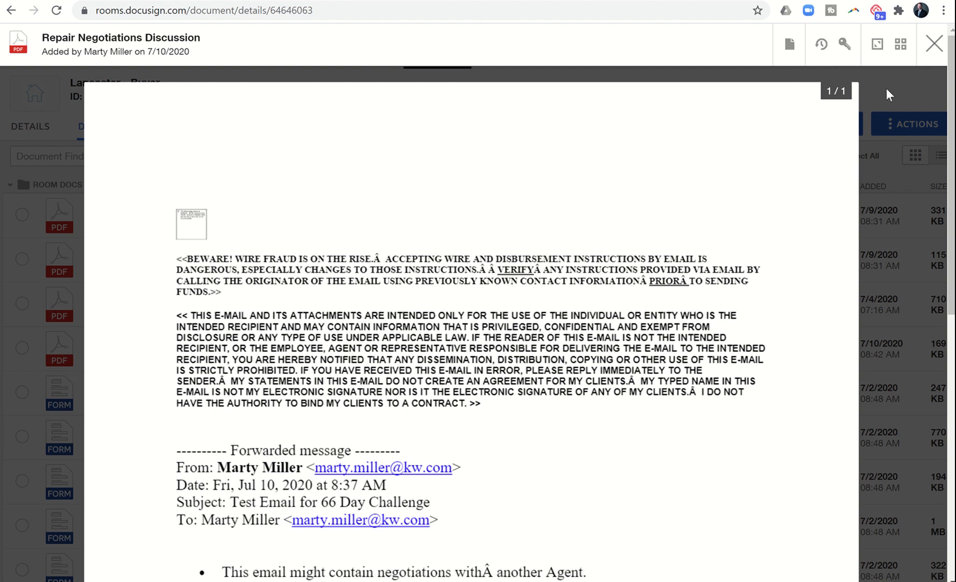
Step: Close the document viewer to return to the Lancaster - Buyer documents list
{"action": "left_click", "coordinate": [934, 43]}
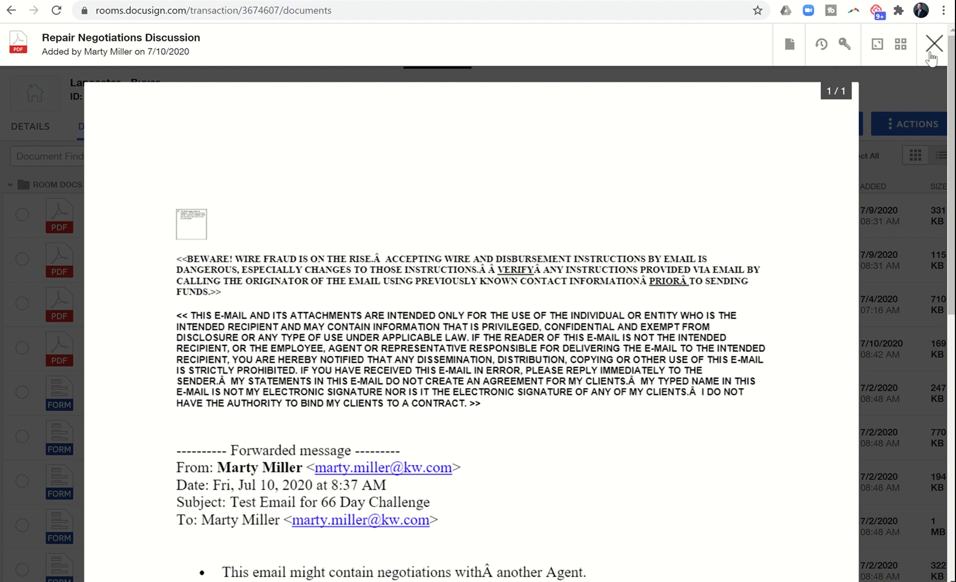